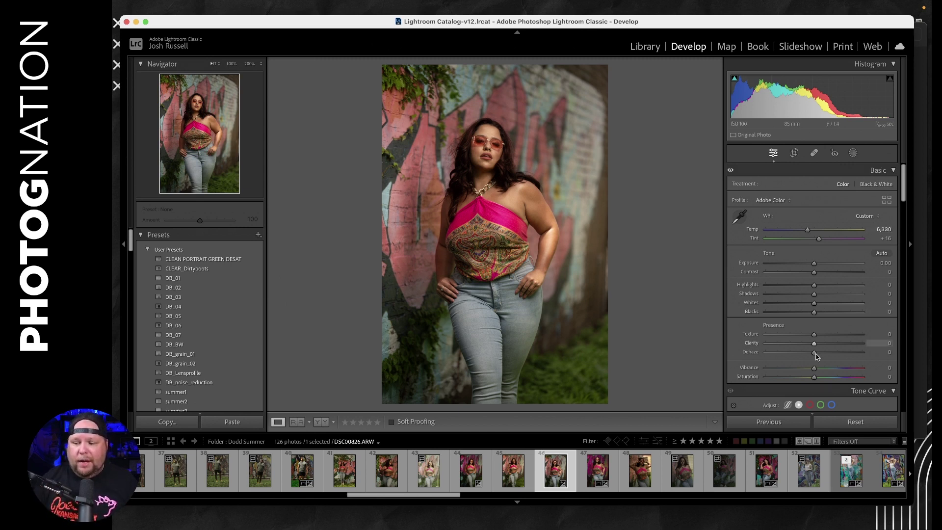
- Raise the photo's overall vibrance to +32 and shift the green hue to +52
left_click_drag(814, 369, 830, 371)
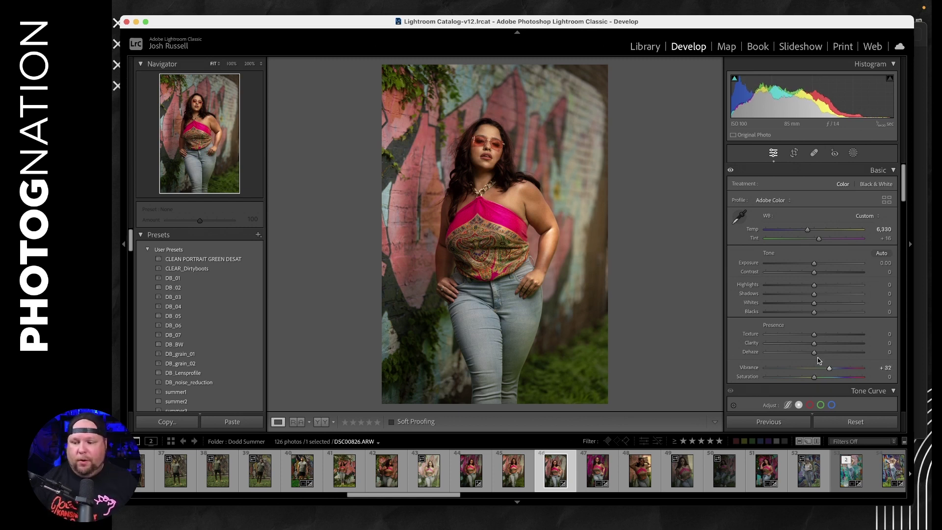
scroll(753, 332, "down", 5)
scroll(753, 332, "down", 8)
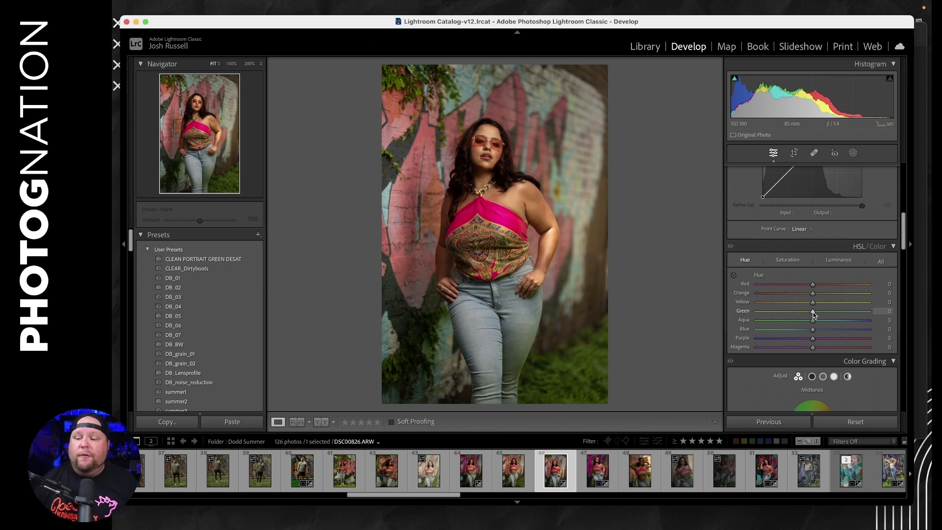
left_click_drag(814, 314, 842, 313)
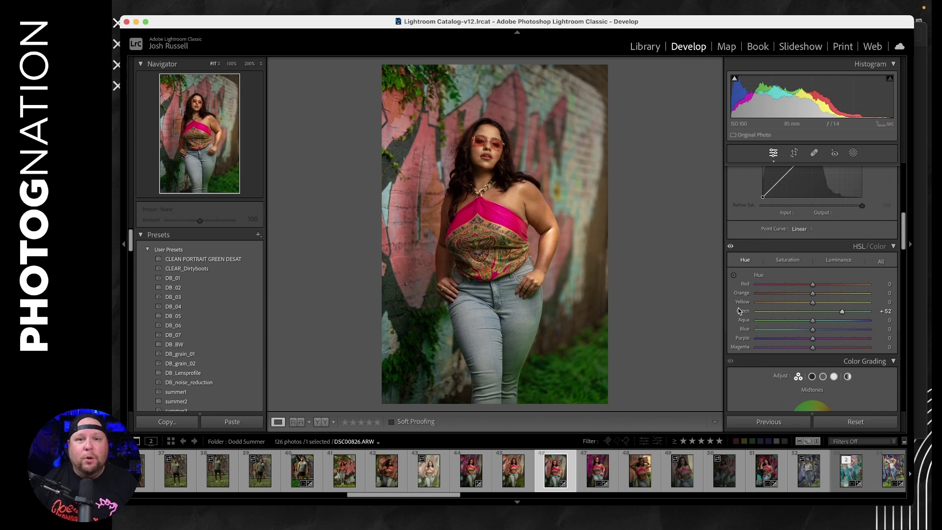
- Create a mask of the background behind the woman and lower its exposure to -0.67
left_click(854, 153)
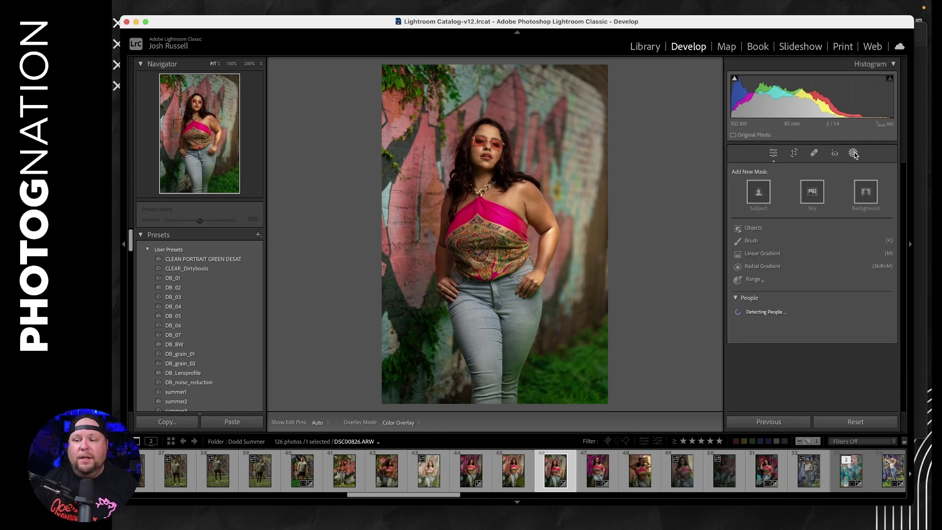
left_click(866, 193)
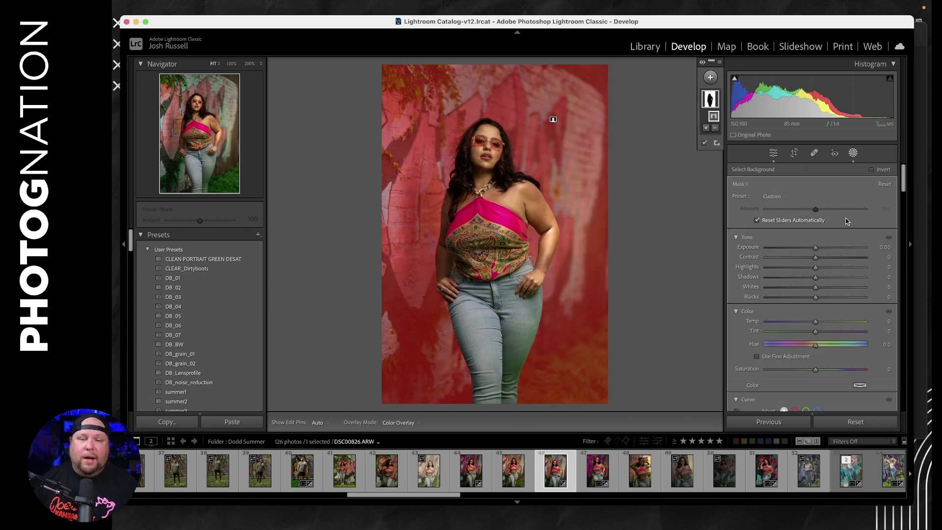
left_click(815, 250)
left_click_drag(815, 251, 806, 251)
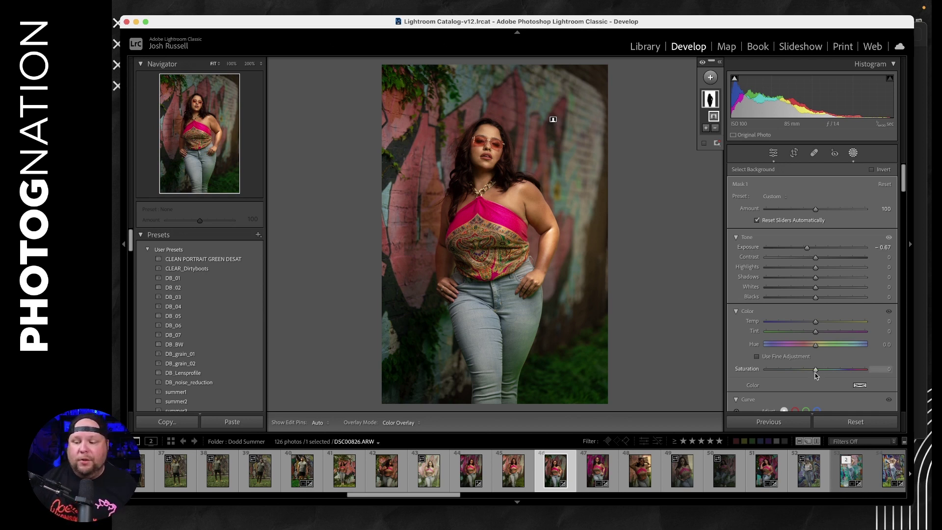
- Set the background mask's saturation to 49 and its hue shift to -24.0
left_click_drag(816, 369, 840, 369)
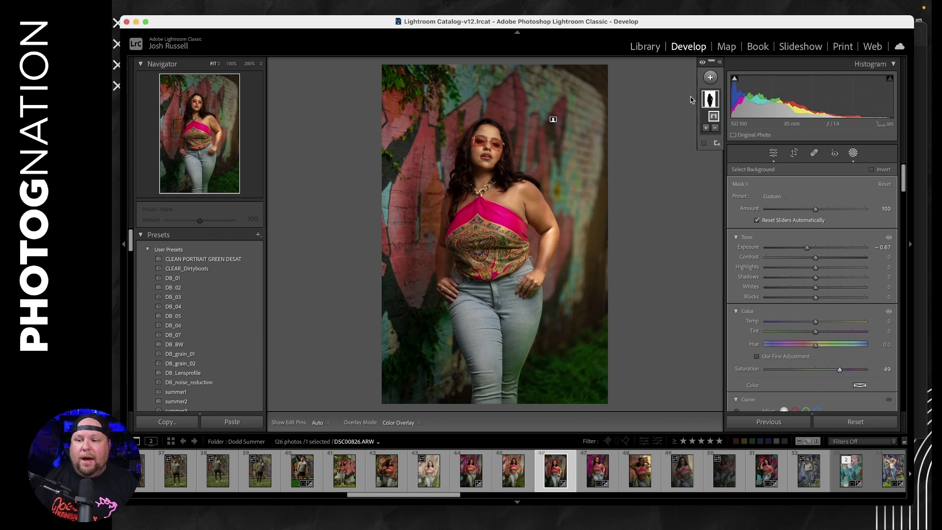
mouse_move(716, 102)
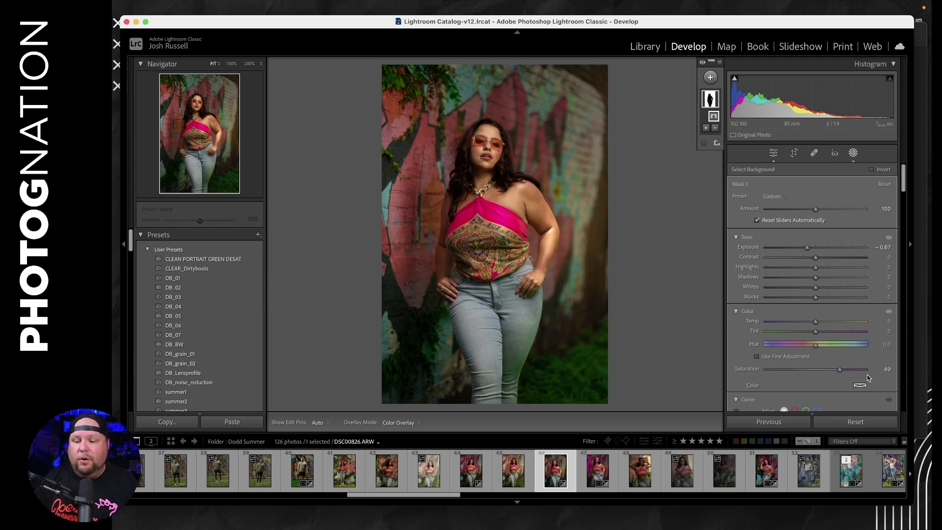
mouse_move(817, 347)
left_mouse_down()
mouse_move(784, 344)
mouse_move(840, 341)
mouse_move(814, 337)
mouse_move(802, 343)
mouse_move(809, 348)
left_mouse_up()
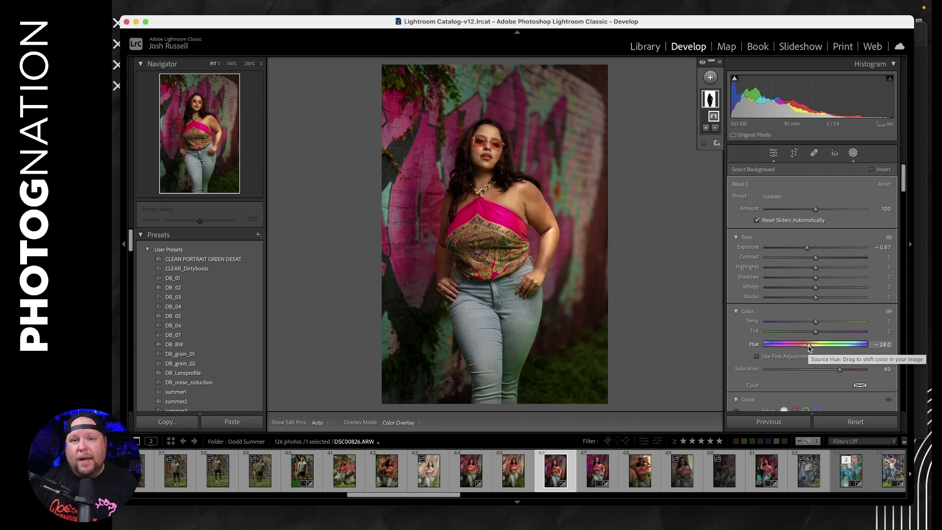
- Add a large radial gradient mask over the upper part of the photo, centred on the woman's face
left_click(712, 78)
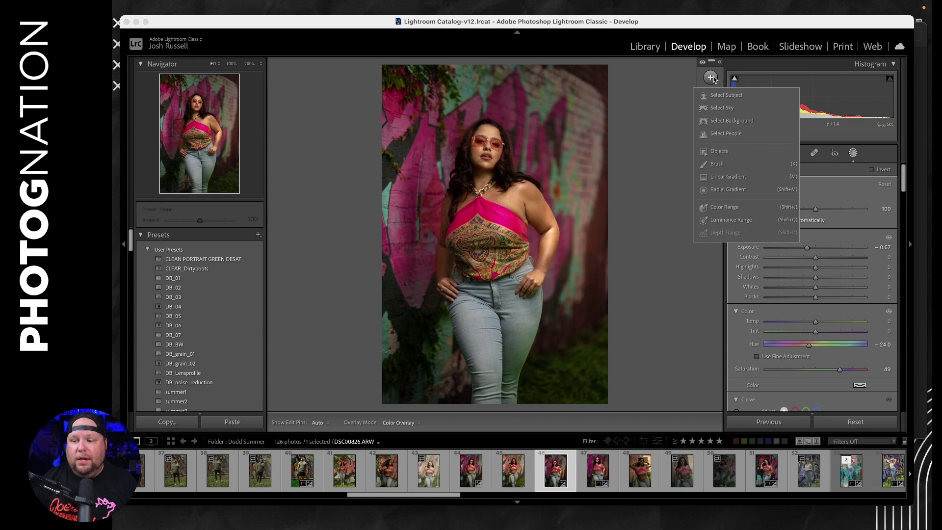
left_click(717, 189)
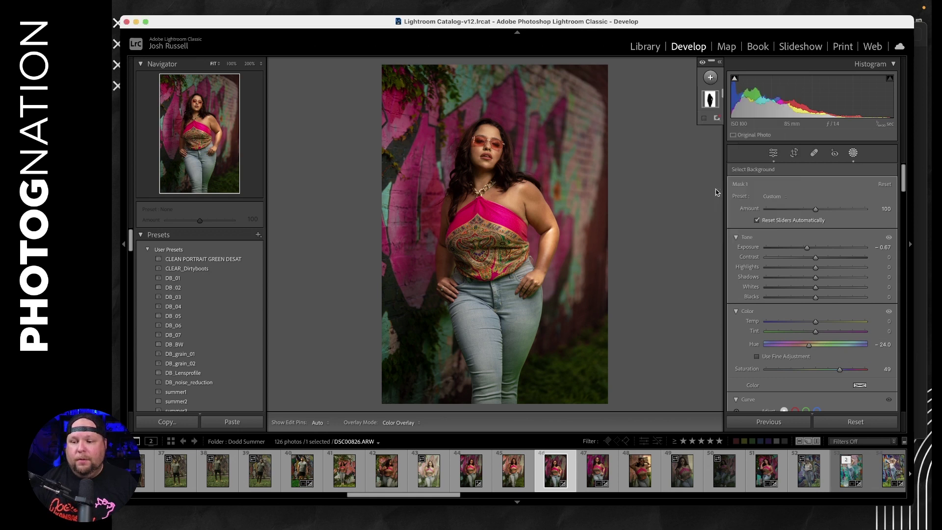
left_click_drag(480, 144, 636, 312)
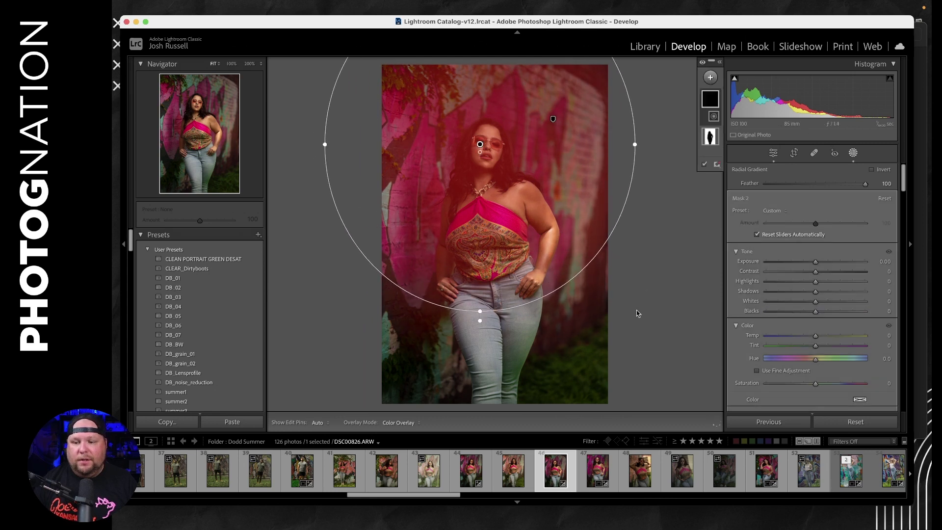
left_click_drag(483, 145, 491, 152)
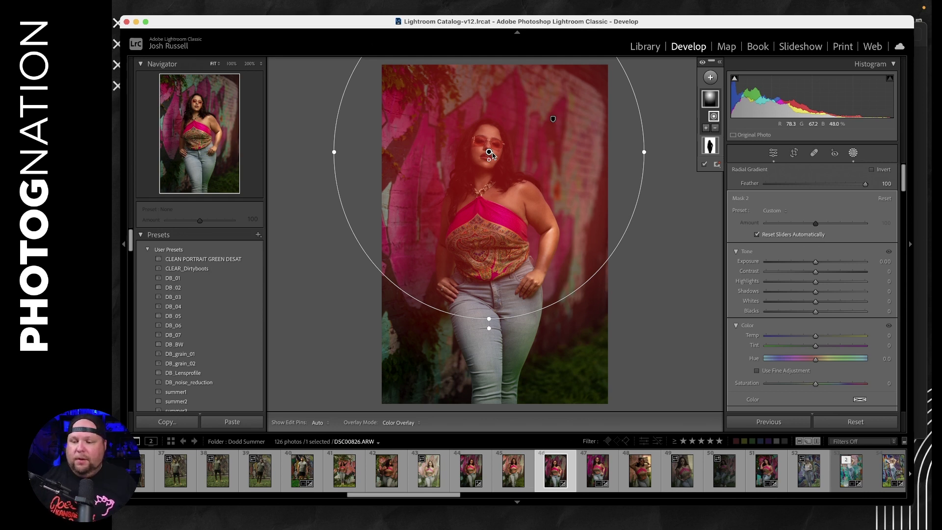
- Invert the radial gradient mask, stretch its ellipse down to the photo's lower edge and narrow it slightly
left_click(872, 170)
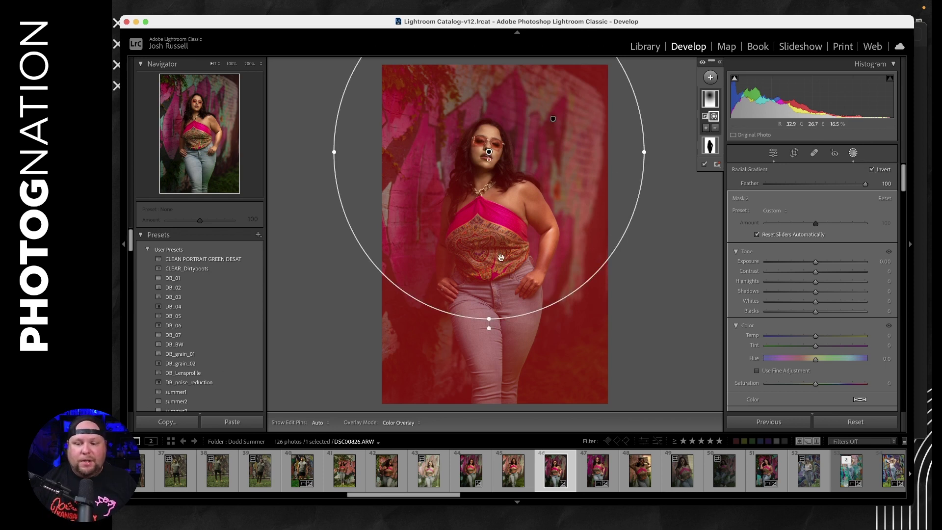
left_click_drag(491, 322, 480, 434)
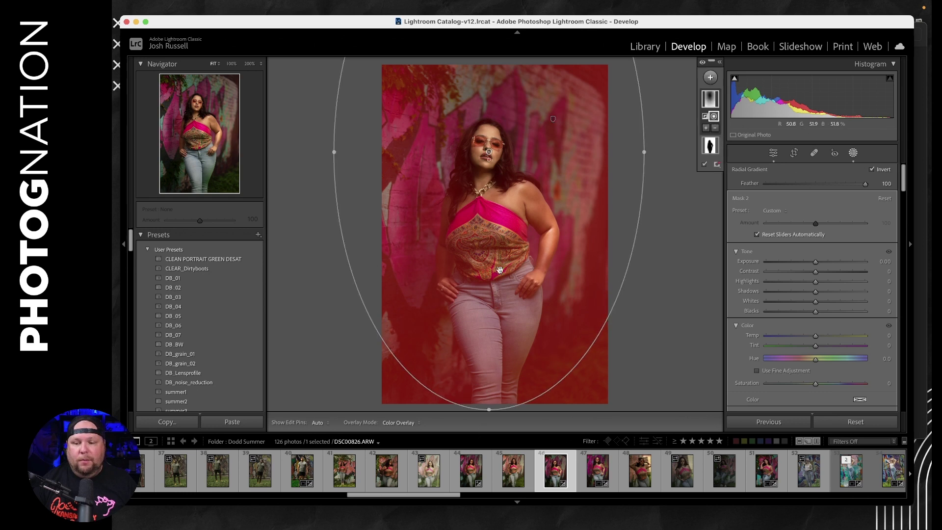
left_click_drag(646, 152, 627, 153)
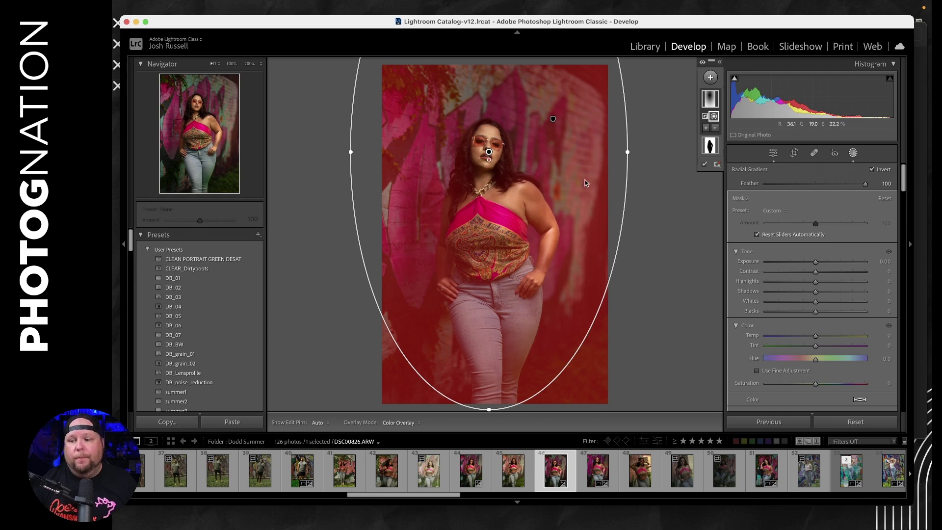
- Set the inverted radial mask's exposure to -0.14 and its saturation to 43
mouse_move(815, 262)
left_mouse_down()
mouse_move(753, 271)
mouse_move(810, 265)
left_mouse_up()
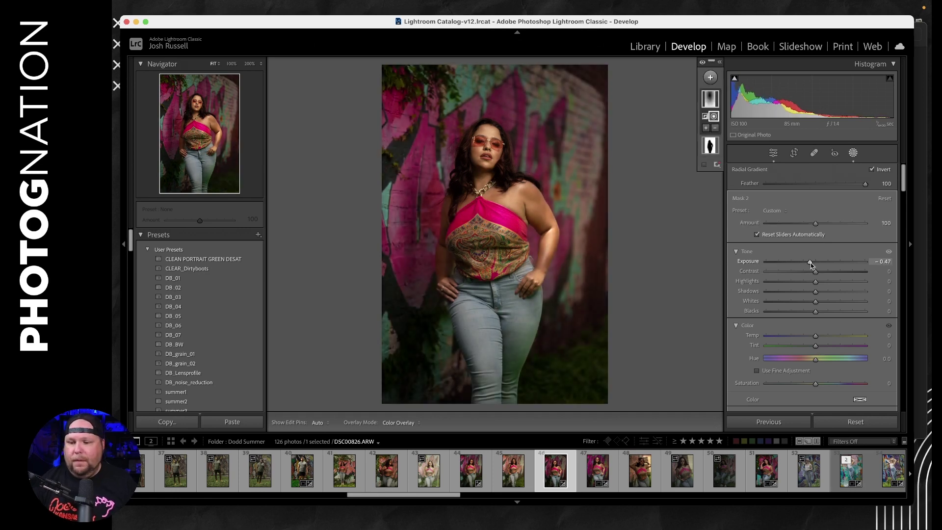
left_click_drag(811, 263, 814, 264)
left_click_drag(816, 384, 839, 385)
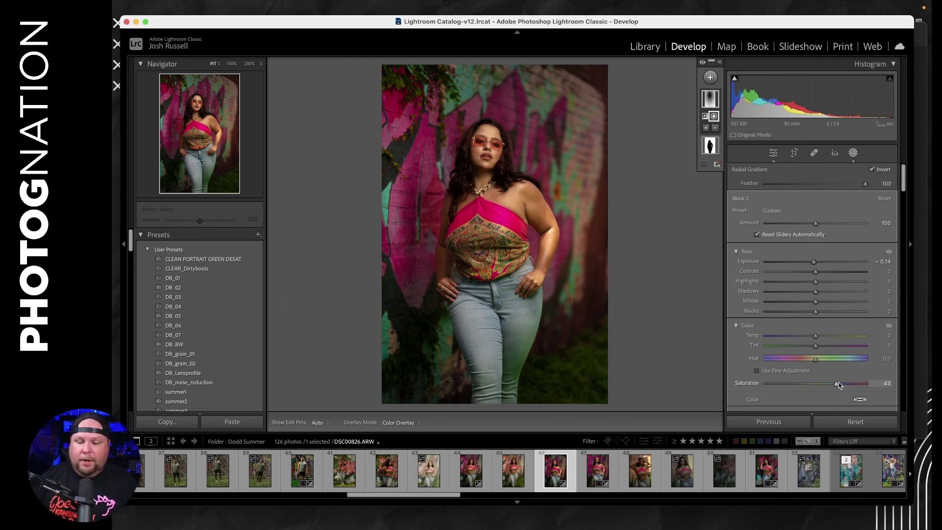
- Compare the edited portrait with its original by toggling the before view several times
key("backslash")
key("backslash")
key("backslash")
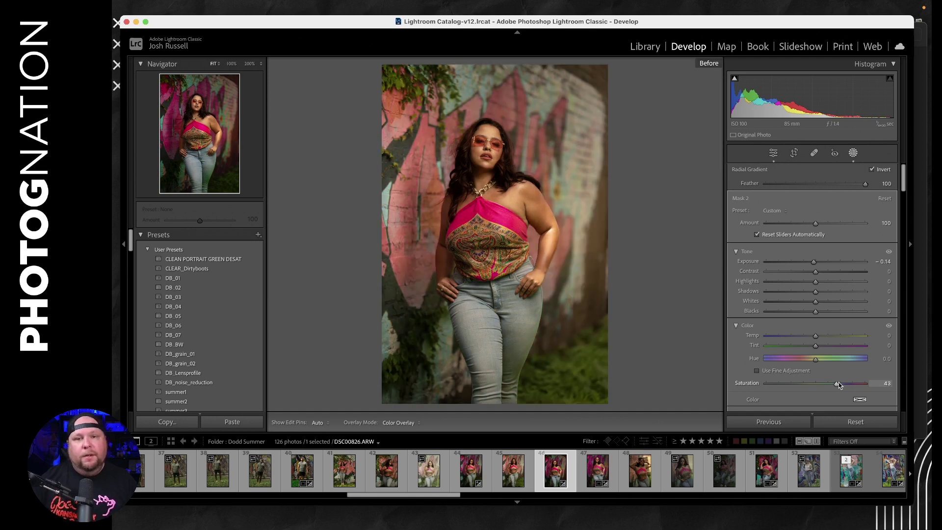
key("backslash")
key("backslash")
key("backslash")
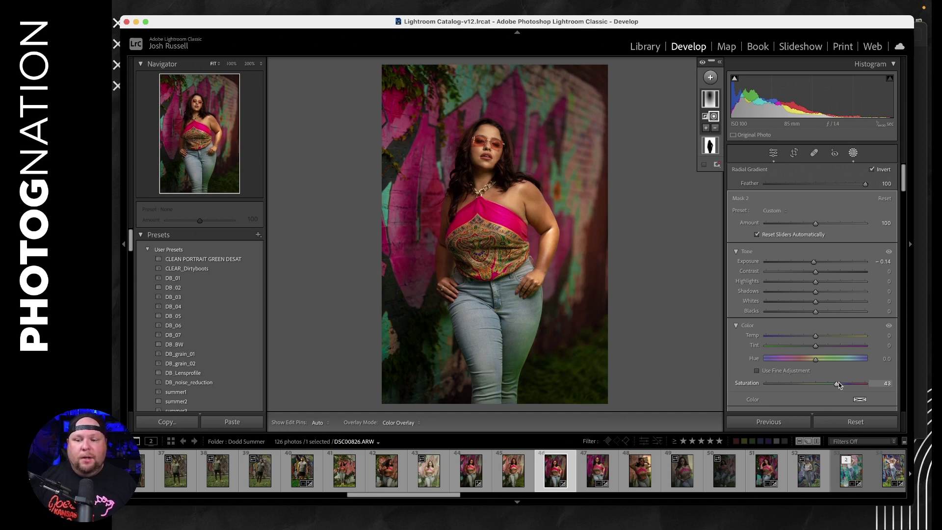
key("backslash")
key("backslash")
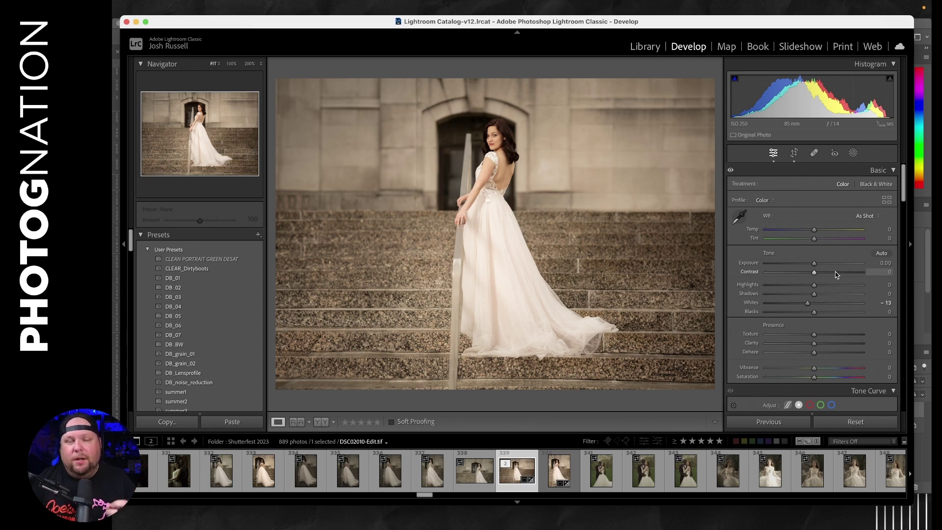
- Cool the bride photo's white balance temperature to -10 and raise its vibrance to +55
left_click_drag(814, 229, 810, 231)
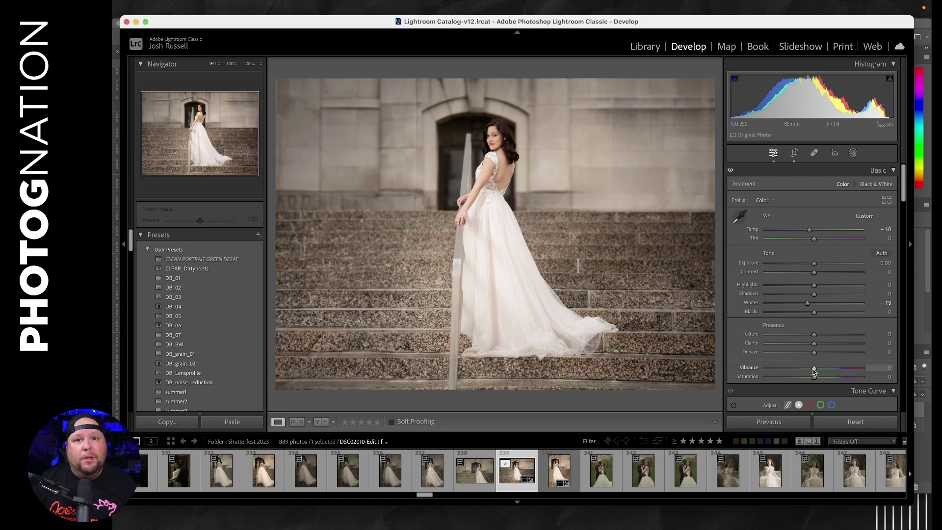
left_click_drag(814, 370, 842, 368)
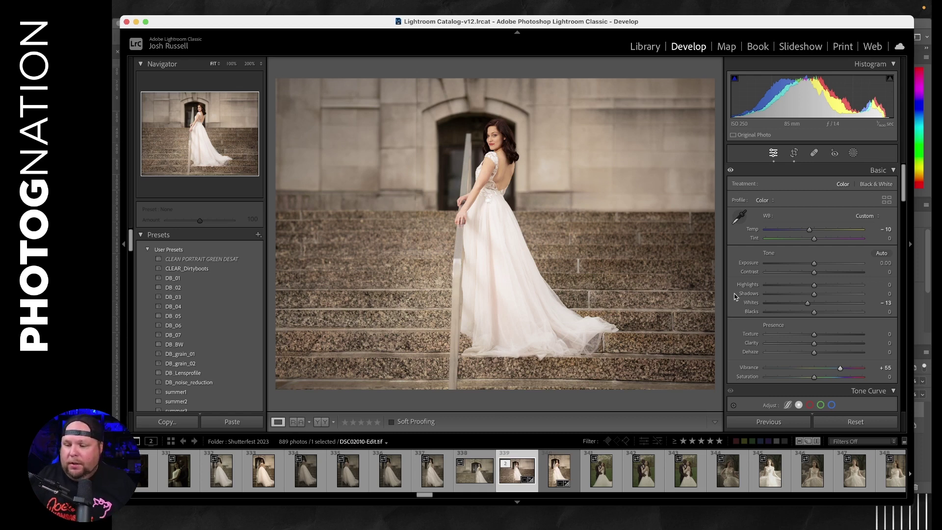
scroll(735, 296, "down", 1)
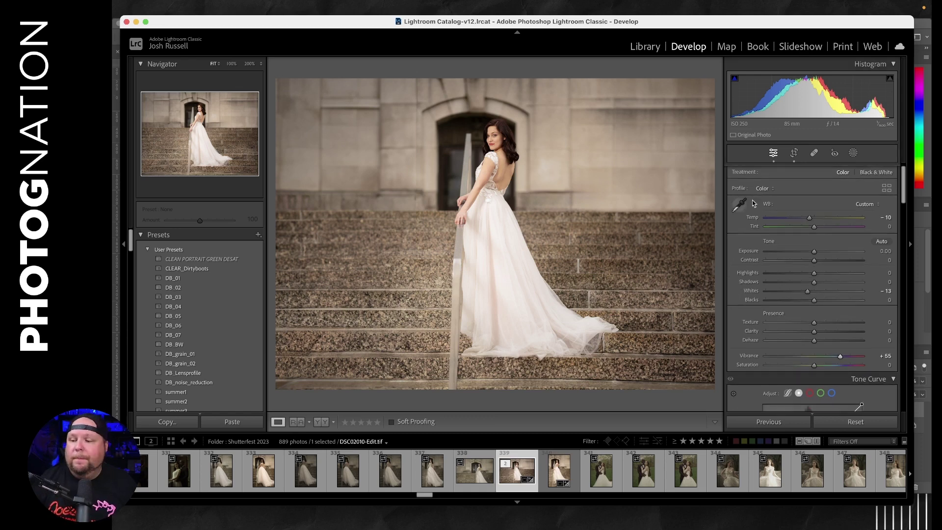
- Create a mask of the background behind the bride and lower its exposure to -0.49
left_click(854, 153)
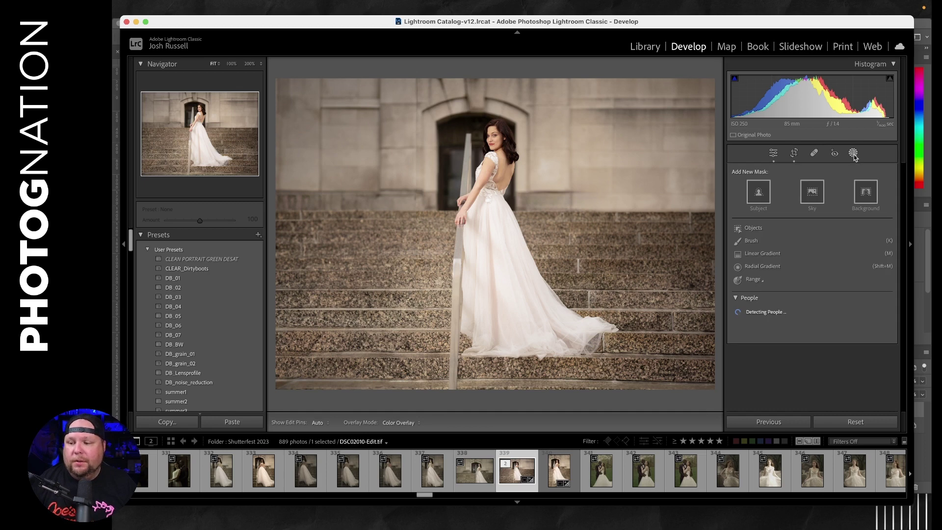
left_click(867, 196)
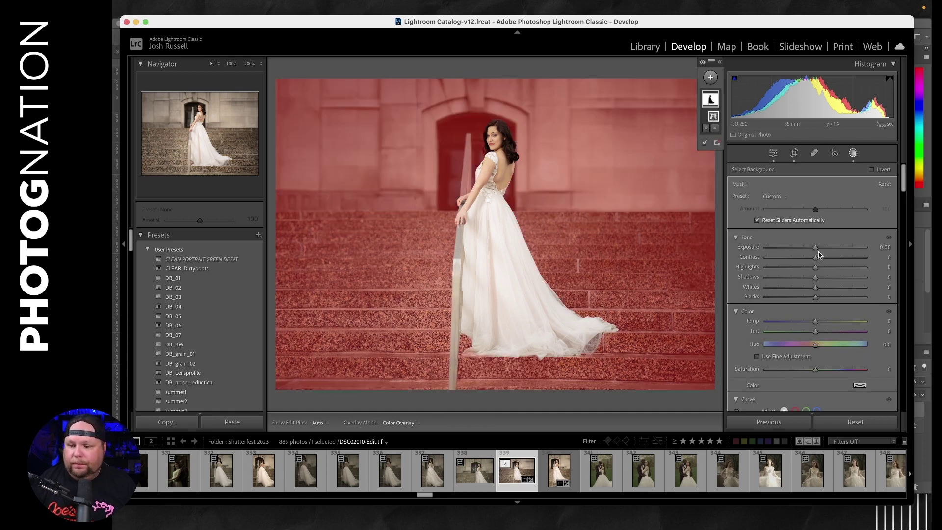
left_click_drag(816, 249, 811, 249)
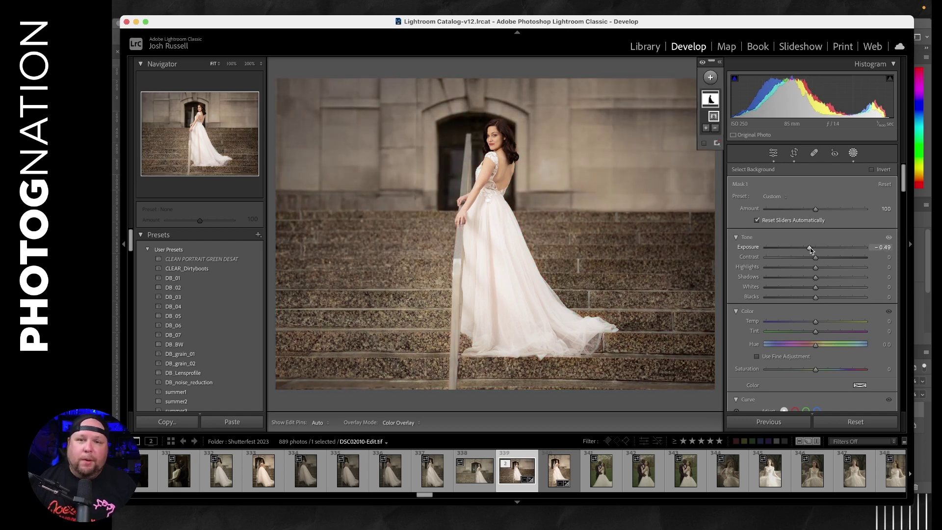
- Shift the background mask's temperature towards blue, easing it back to a moderate cool tone
left_click_drag(816, 322, 806, 323)
scroll(776, 323, "down", 3)
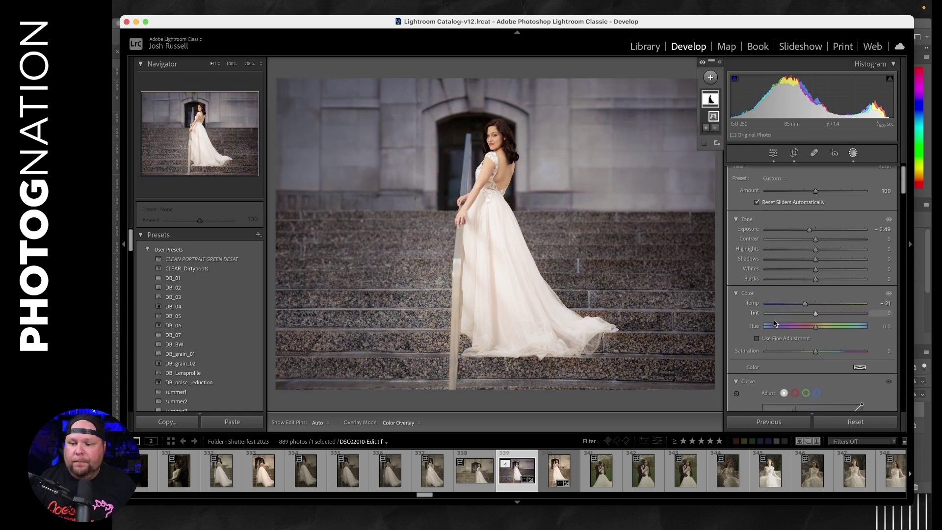
left_click_drag(805, 251, 810, 252)
- Set the background mask's texture to 14, clarity to 33 and dehaze to 23
scroll(751, 260, "down", 2)
scroll(750, 264, "down", 8)
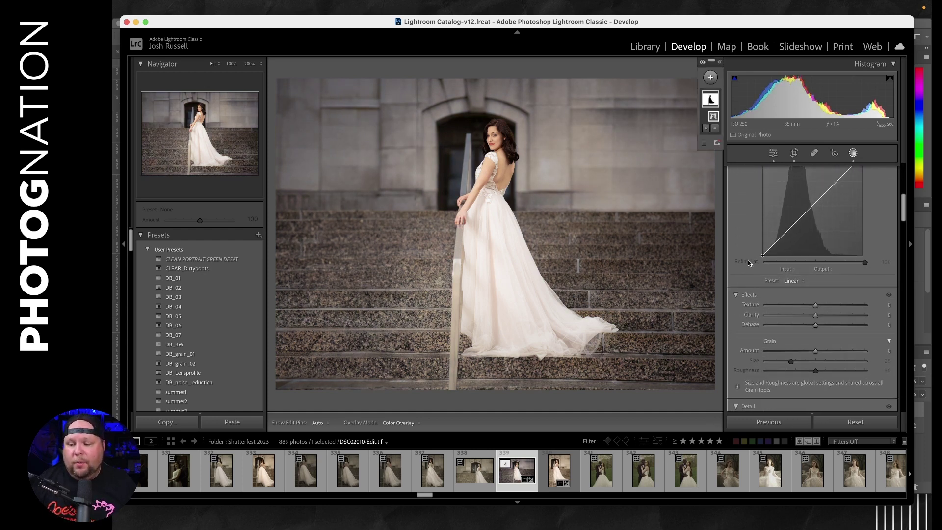
mouse_move(818, 281)
left_mouse_down()
mouse_move(846, 280)
mouse_move(833, 281)
left_mouse_up()
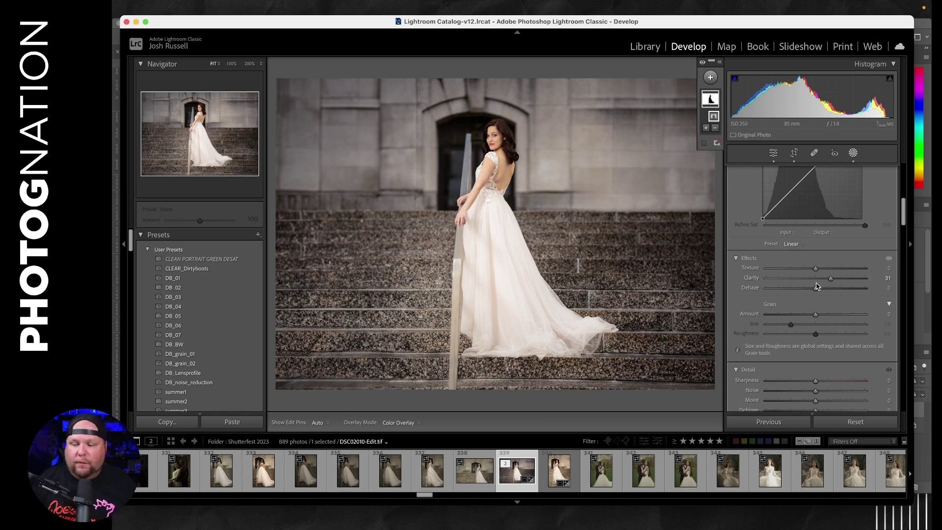
mouse_move(831, 279)
left_mouse_down()
mouse_move(914, 279)
mouse_move(821, 281)
mouse_move(829, 282)
mouse_move(835, 269)
mouse_move(855, 269)
mouse_move(824, 267)
mouse_move(828, 293)
left_mouse_up()
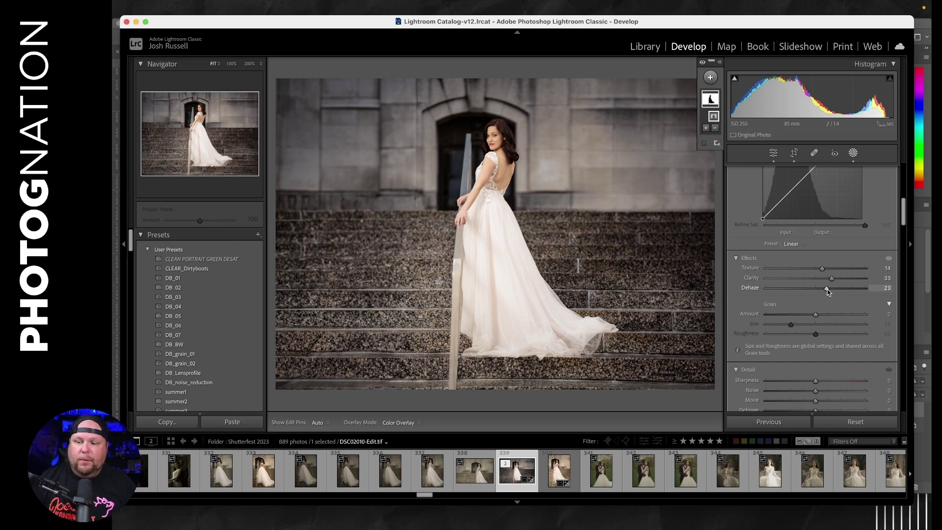
- Add a large radial gradient mask around the bride and centre it near her face
scroll(746, 267, "up", 5)
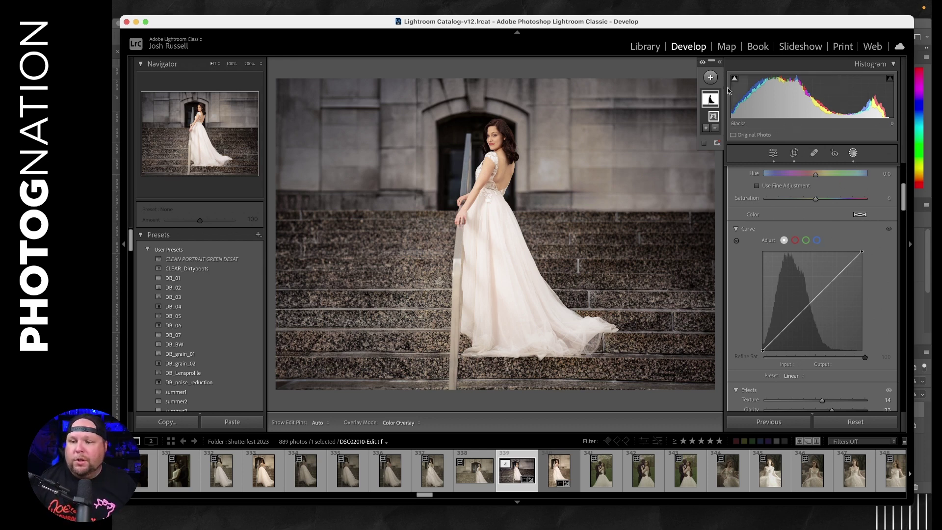
left_click(710, 77)
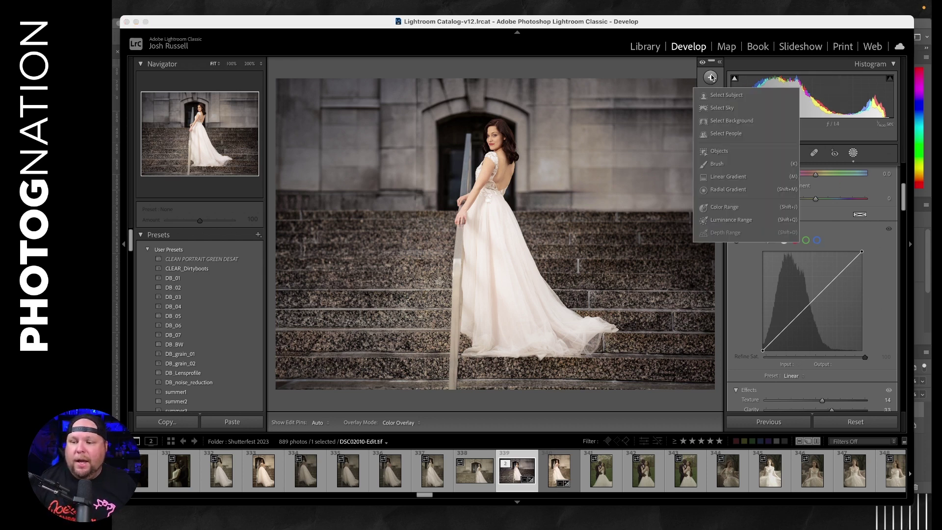
left_click(715, 192)
left_click_drag(483, 153, 638, 363)
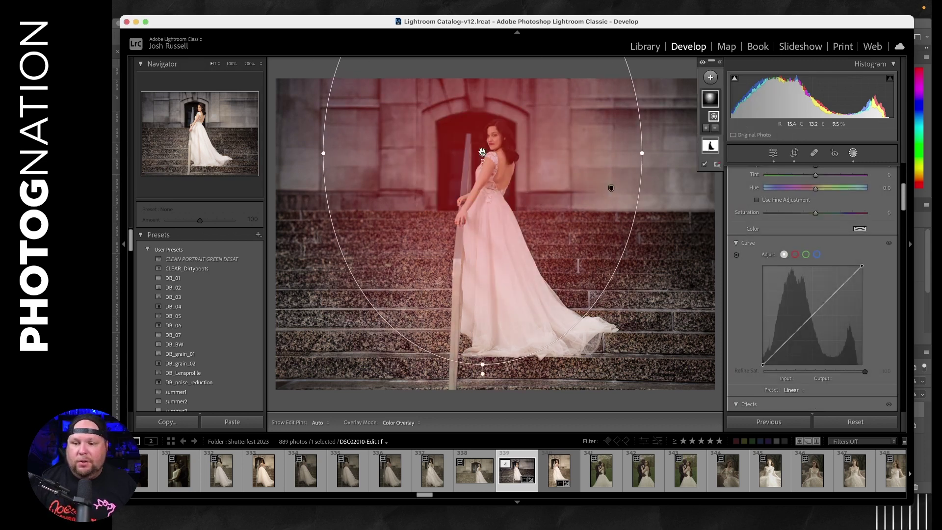
left_click_drag(484, 151, 489, 145)
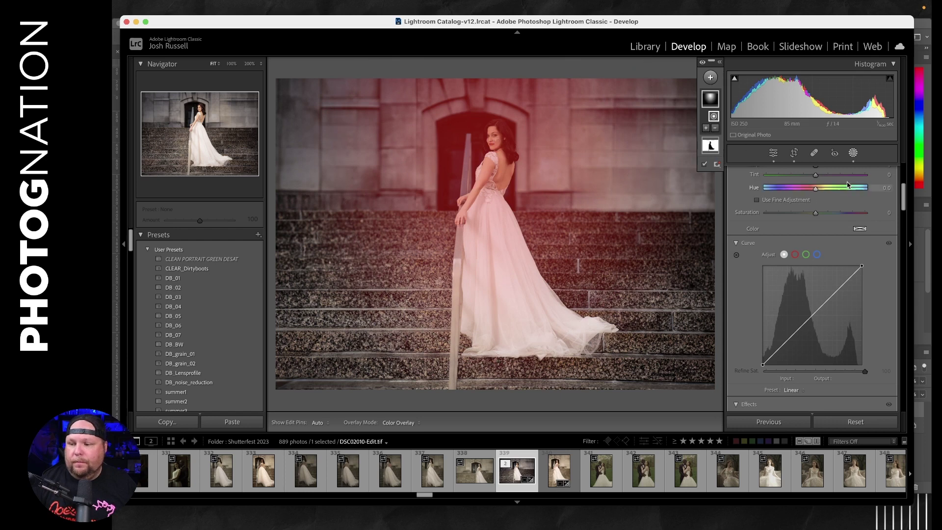
- Invert the radial gradient mask so it covers the area around the bride, and lower its exposure to -0.45
scroll(878, 198, "up", 5)
left_click(872, 169)
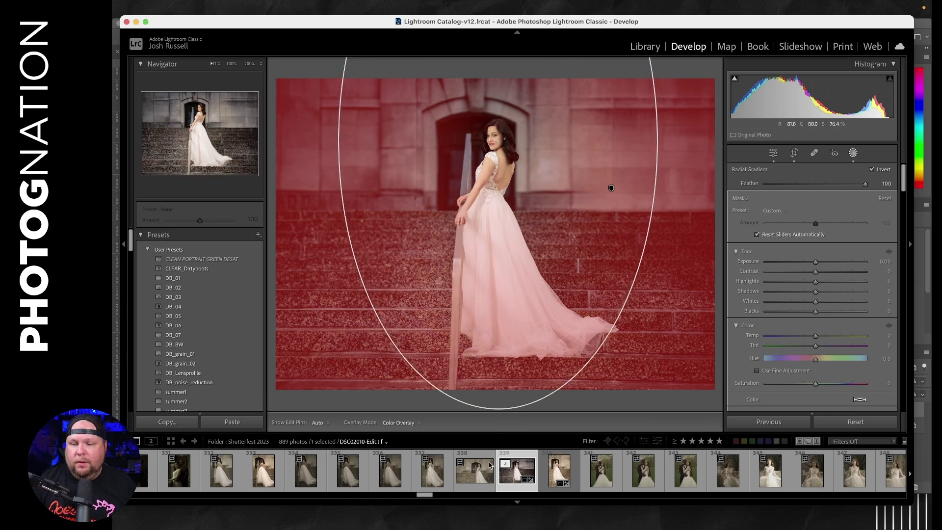
left_click_drag(816, 265, 811, 265)
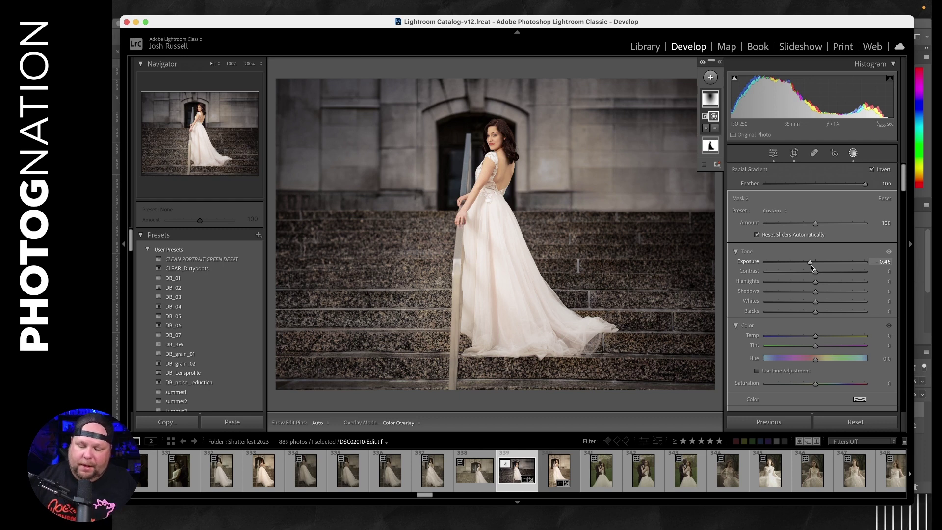
key("shift+w")
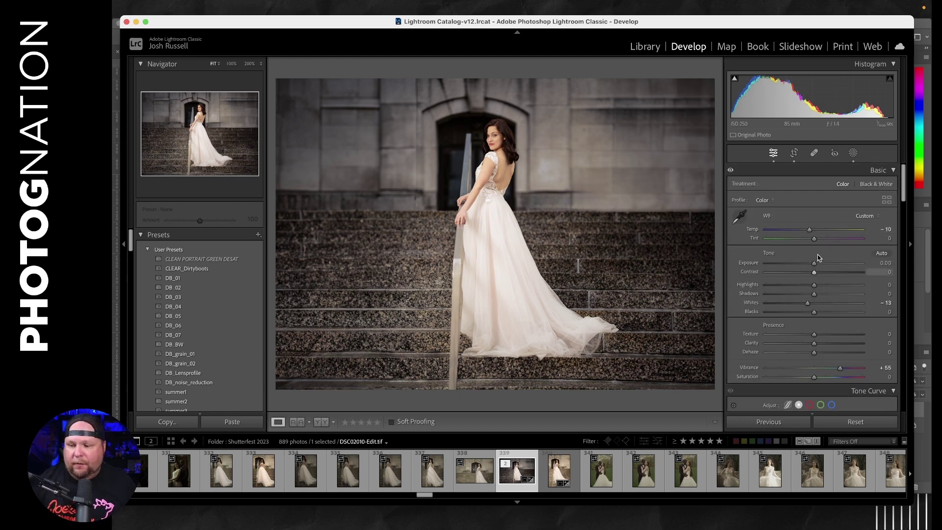
- Set the whole photo's temperature to -16 and highlights to -40, and compare the result with the original
left_click_drag(812, 231, 809, 231)
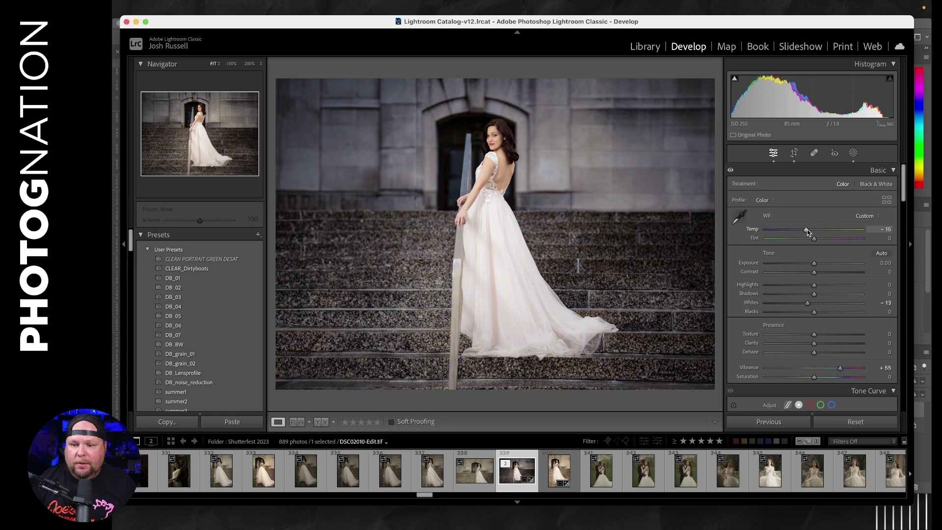
left_click_drag(814, 286, 796, 278)
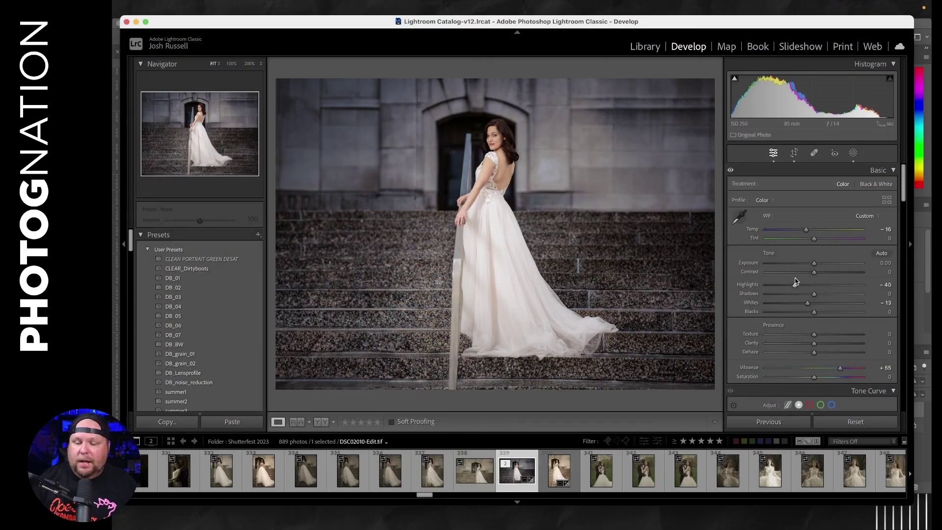
key("backslash")
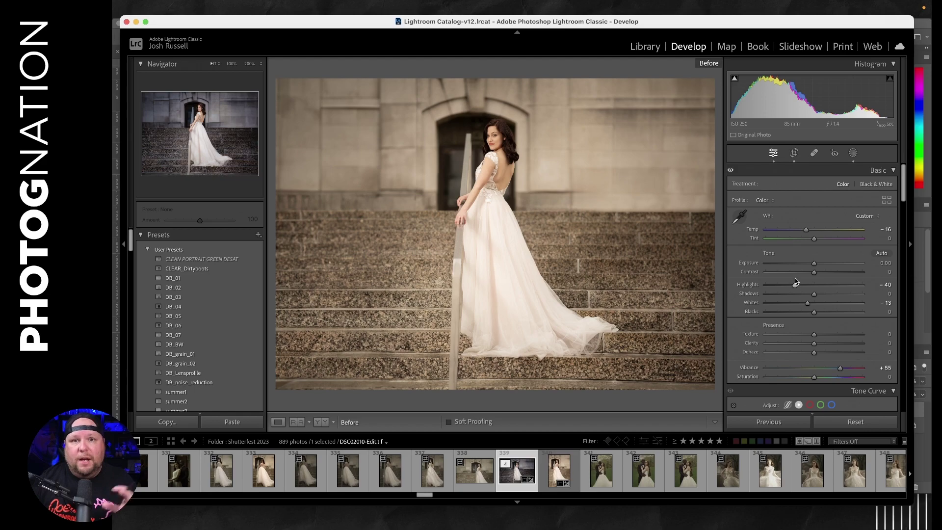
key("backslash")
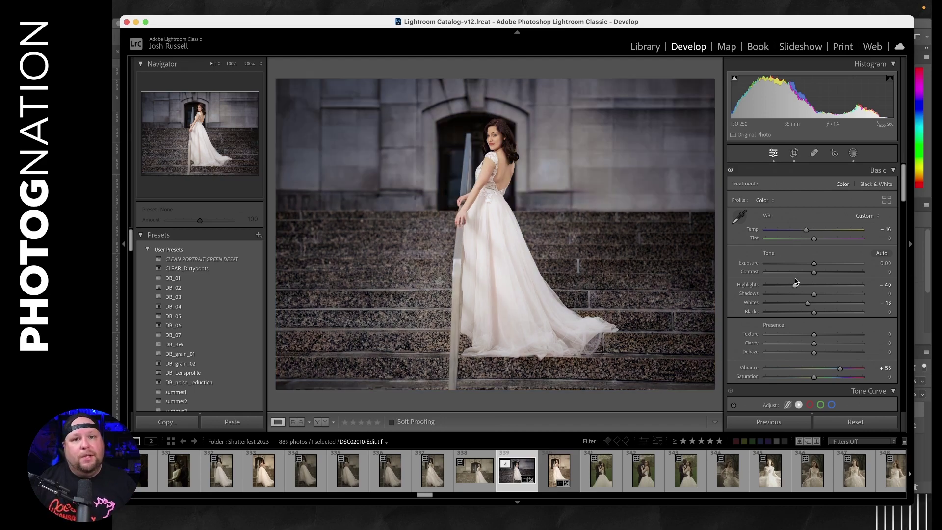